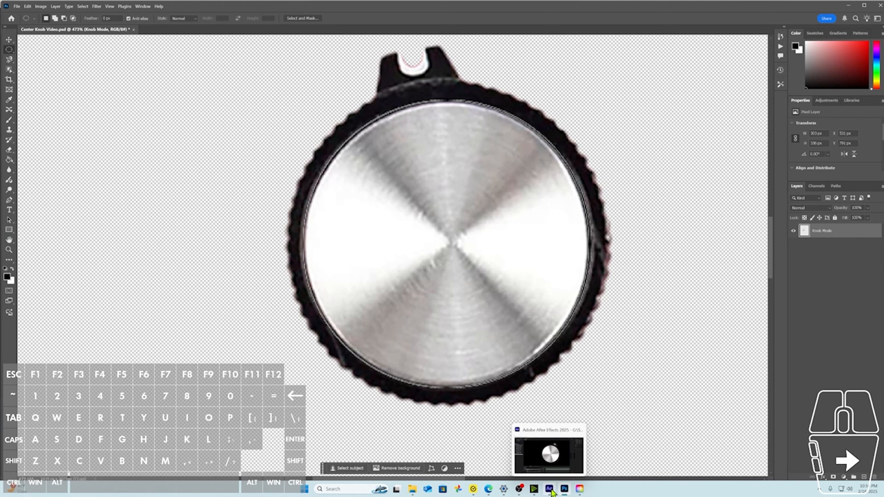
- Switch to After Effects, collapse the example knob layer's properties in the Astral Destiny composition and hide that layer
click(550, 490)
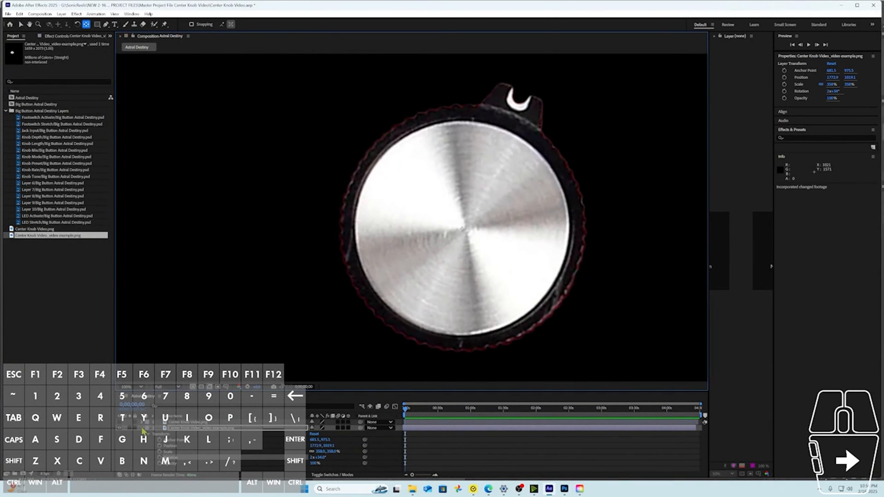
click(142, 428)
click(120, 428)
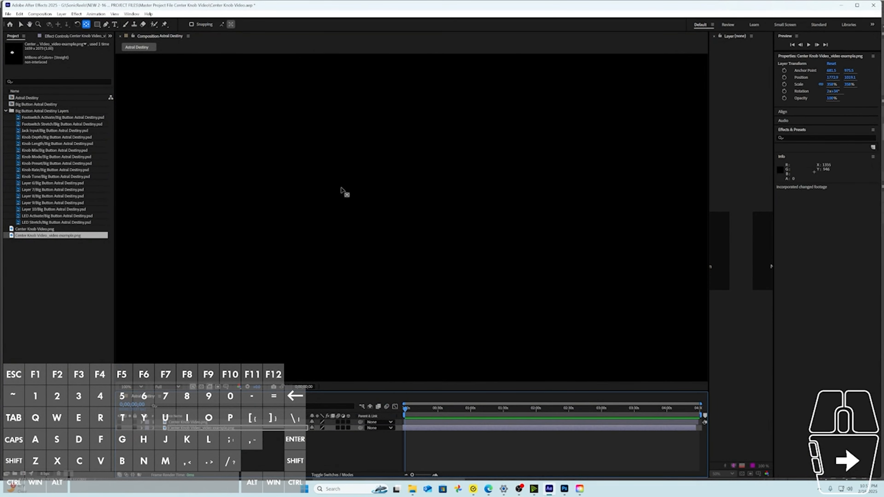
click(46, 262)
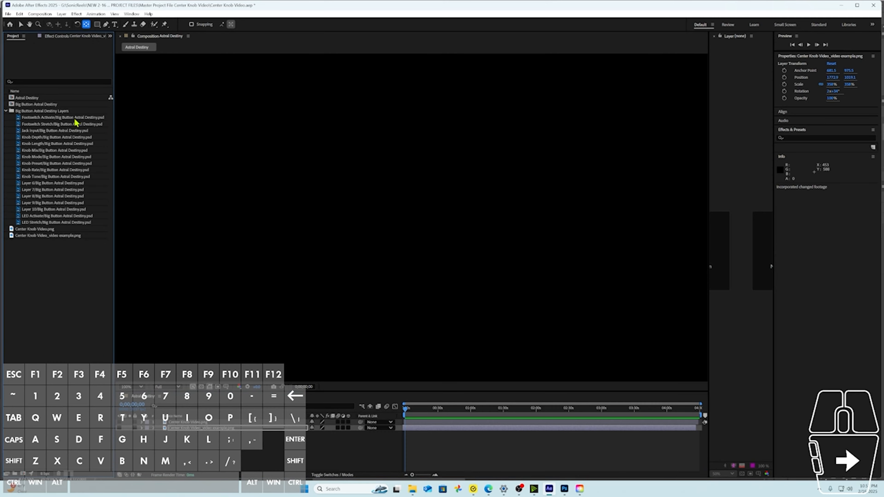
- Import "Center Knob Video_video example.png" and add it to the Astral Destiny composition as the lowest layer
click(8, 15)
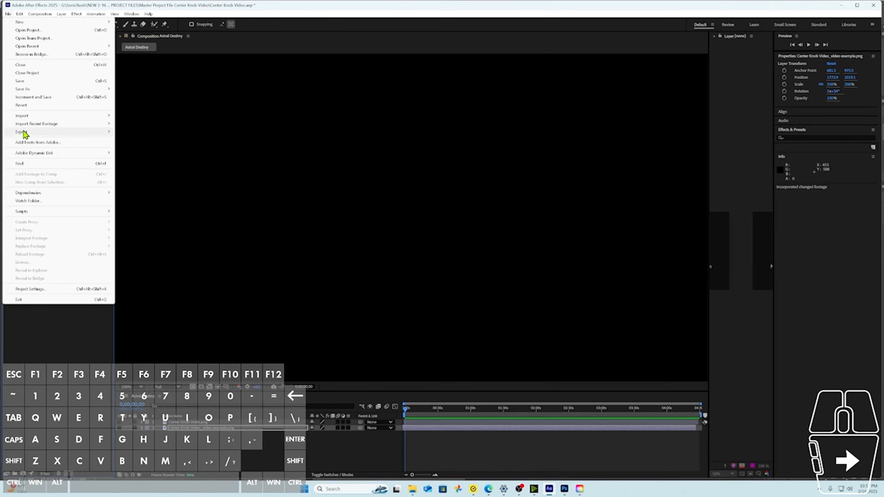
mouse_move(35, 117)
click(165, 117)
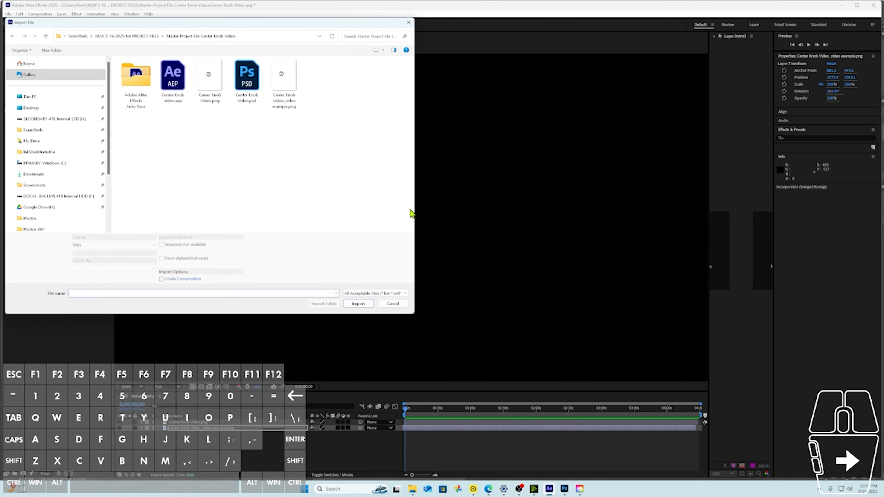
click(284, 81)
click(358, 304)
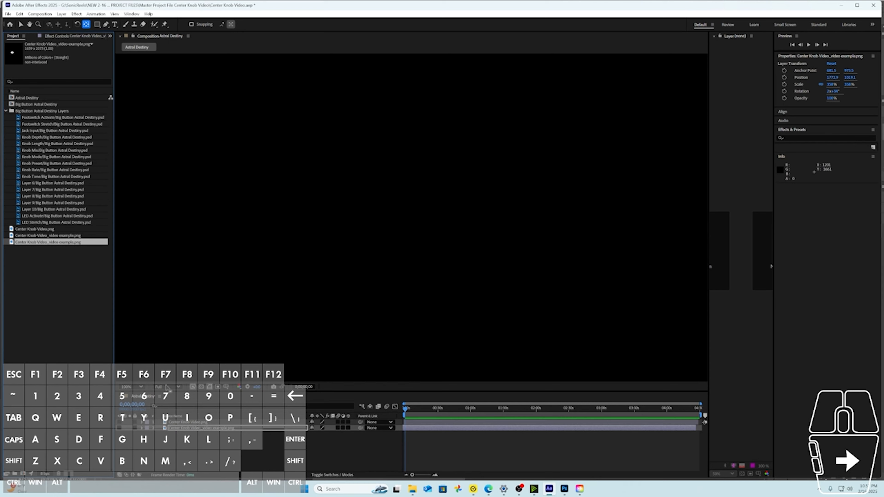
drag(38, 242, 208, 440)
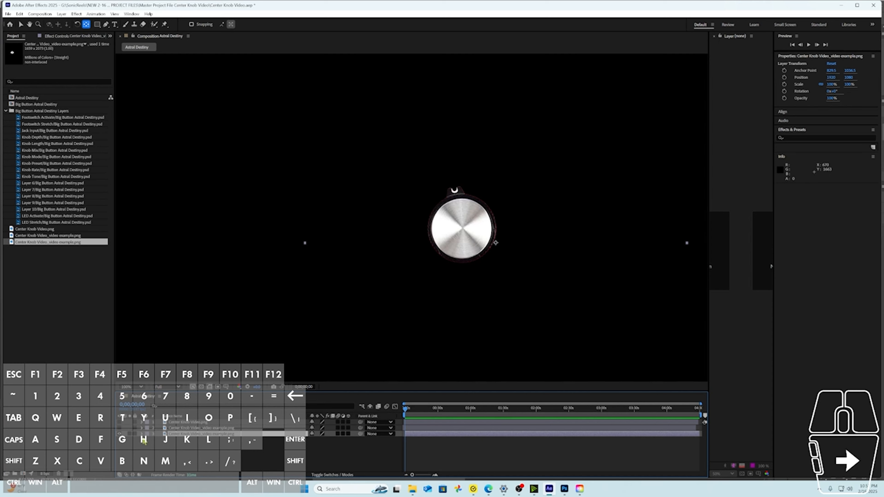
- Reveal the new layer's transform properties, try rotating it about its default anchor point, and undo the rotation
click(142, 434)
click(148, 440)
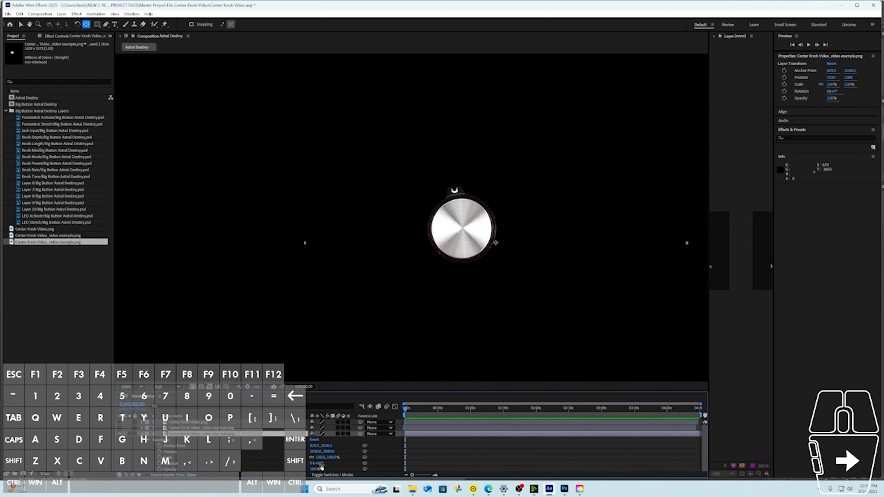
drag(322, 466, 340, 448)
key(ctrl+z)
- Move the layer's anchor point by eye to the knob's centre, at about 685, 975, and test it with a rotation that is undone
scroll(478, 236, up, 4)
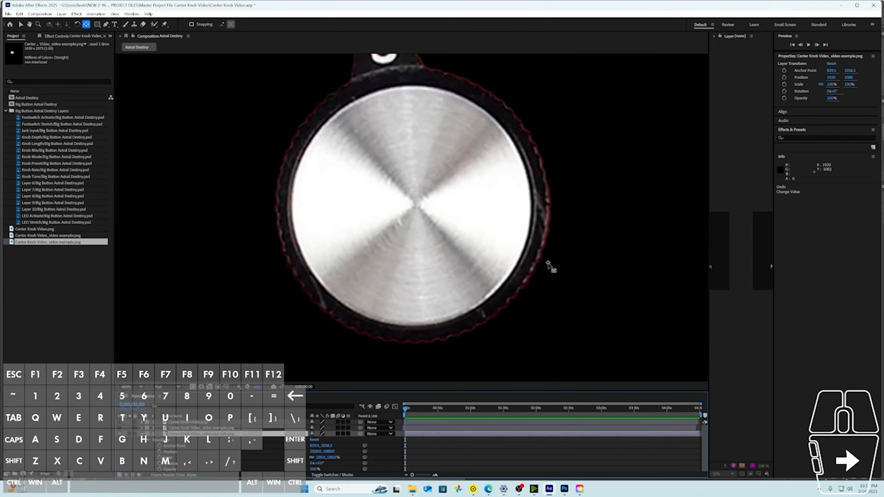
drag(547, 264, 498, 269)
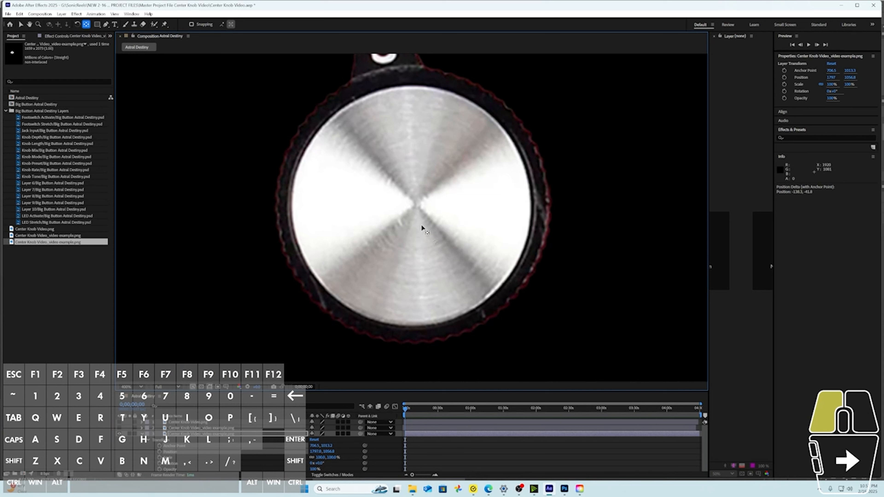
drag(418, 212, 416, 207)
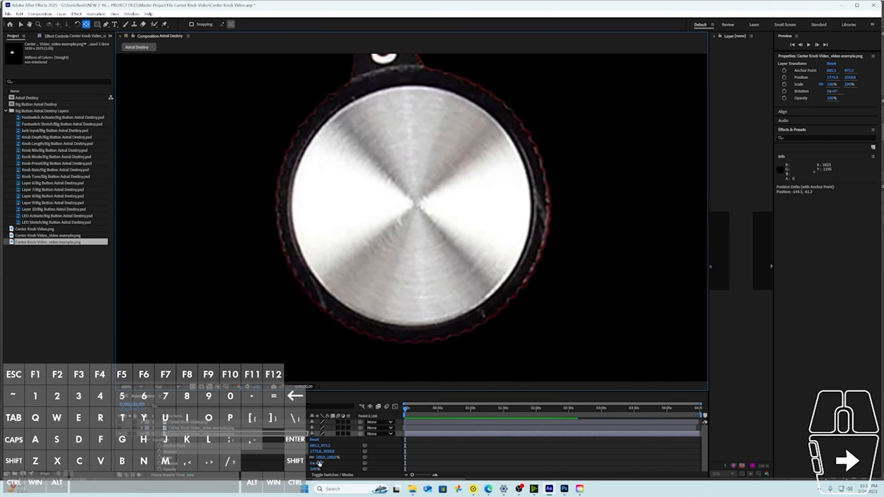
drag(319, 464, 421, 465)
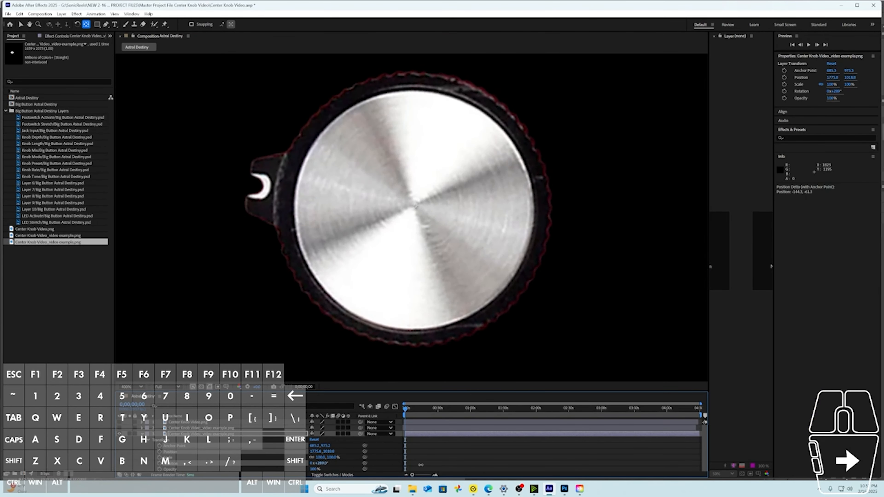
key(ctrl+z)
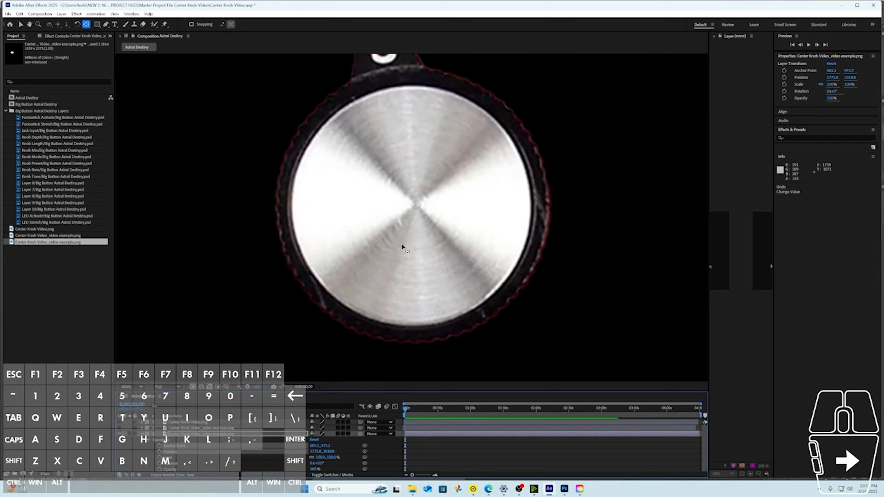
- Shift the anchor point slightly down to about 686, 980, test it with a rotation and undo the rotation
drag(416, 210, 417, 212)
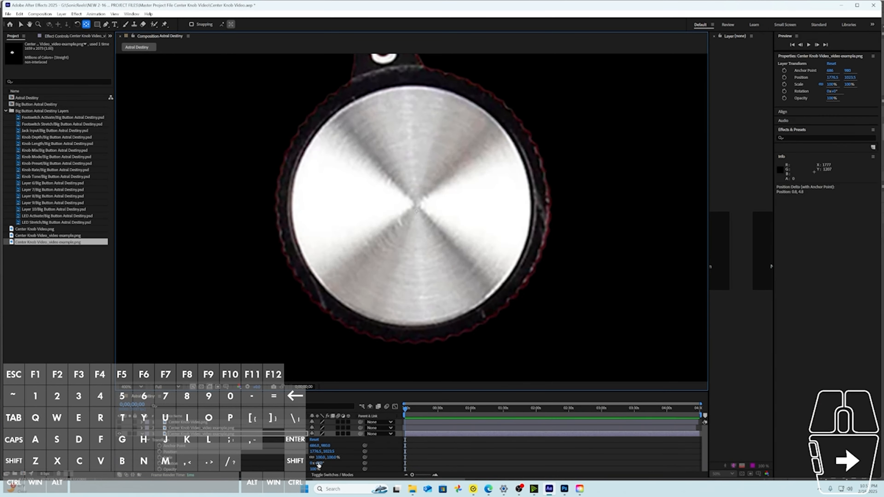
drag(319, 466, 411, 465)
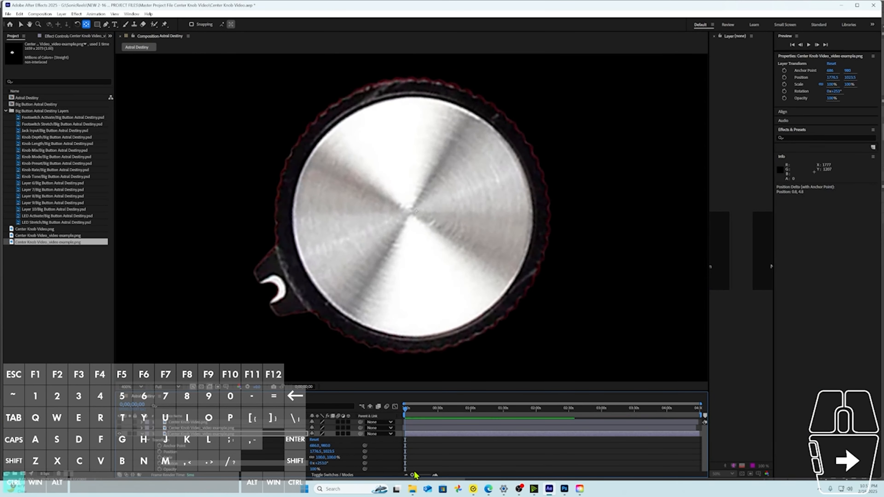
key(ctrl+z)
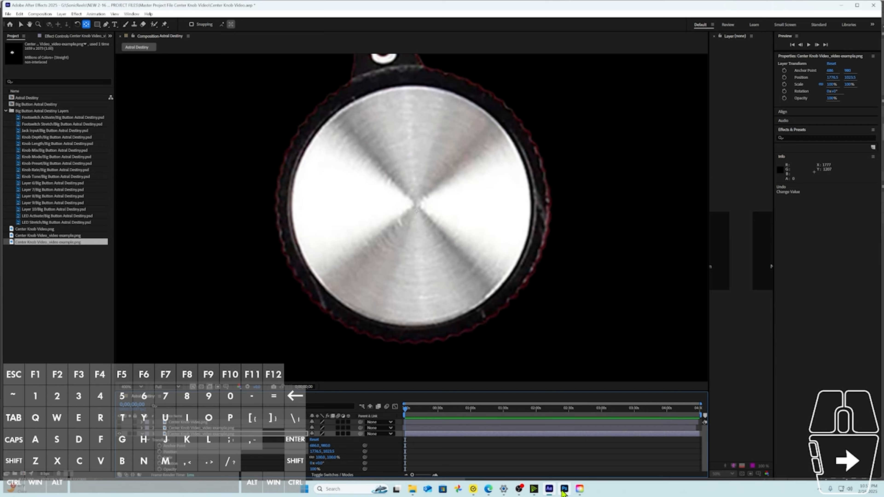
- Switch to Photoshop and fit a circular Elliptical Marquee selection about 264 px across around the knob's metal face
click(564, 489)
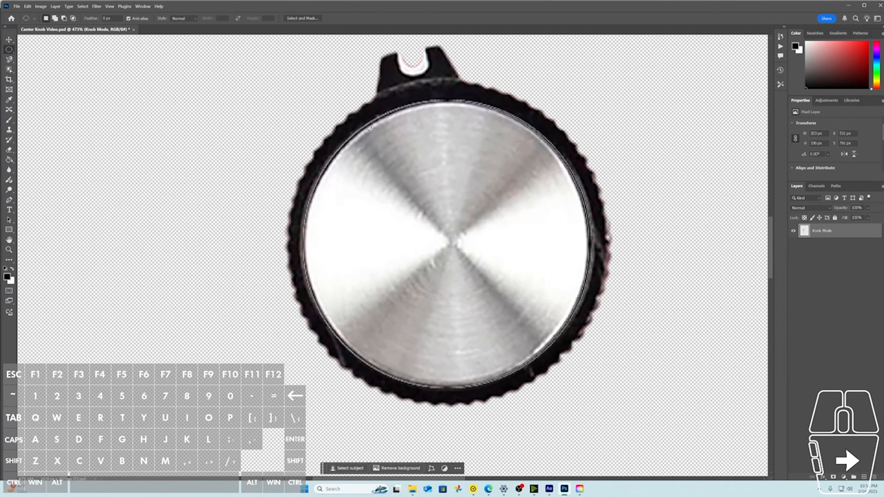
right_click(12, 51)
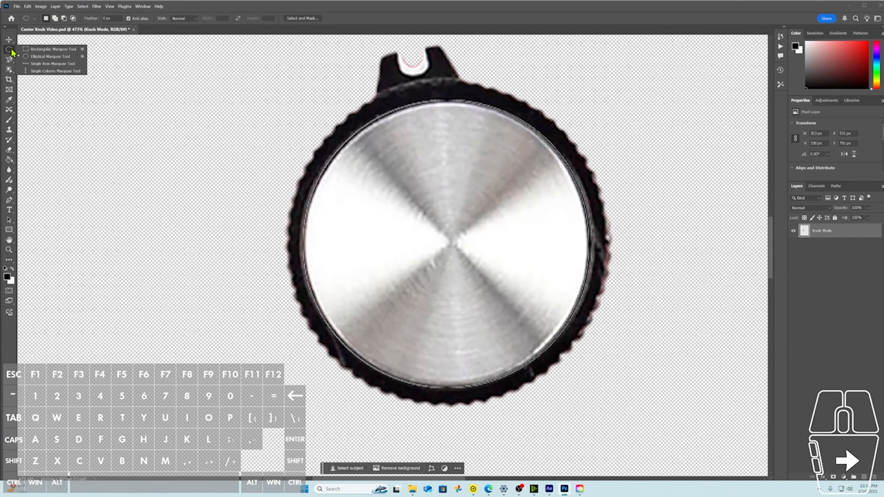
click(44, 57)
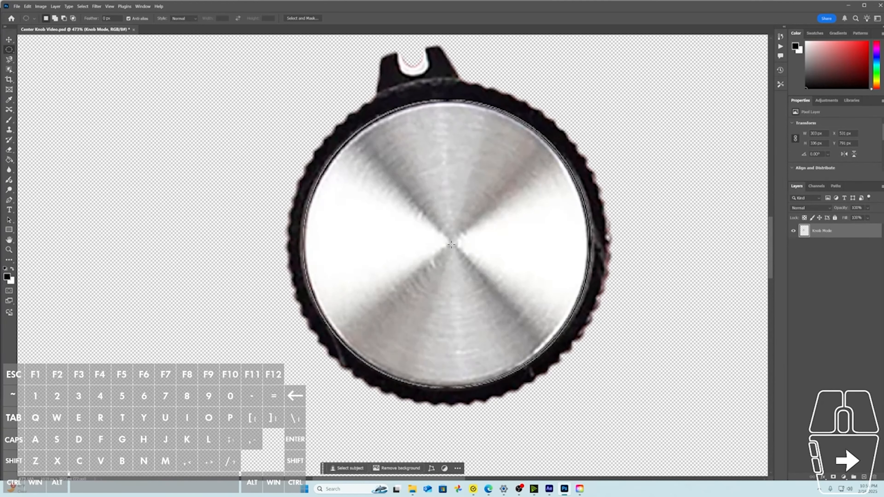
mouse_move(451, 245)
mouse_down()
mouse_move(508, 309)
mouse_move(656, 388)
mouse_up()
key(alt)
key(shift)
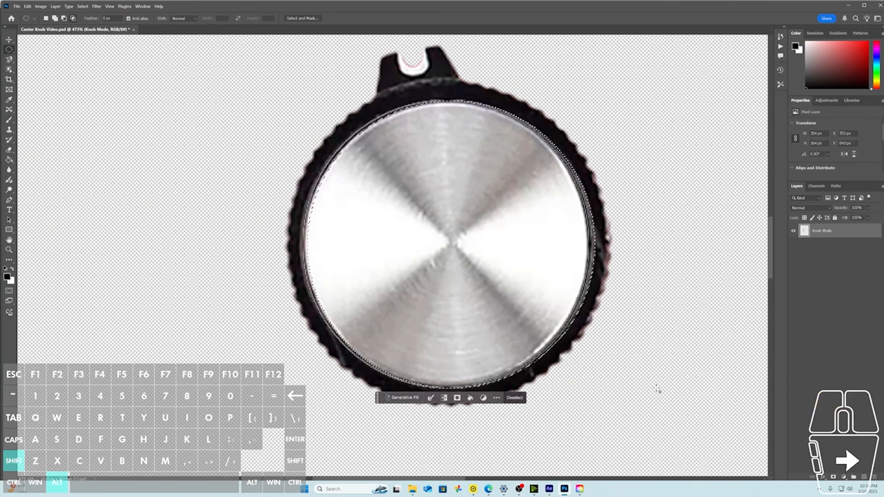
drag(539, 257, 532, 254)
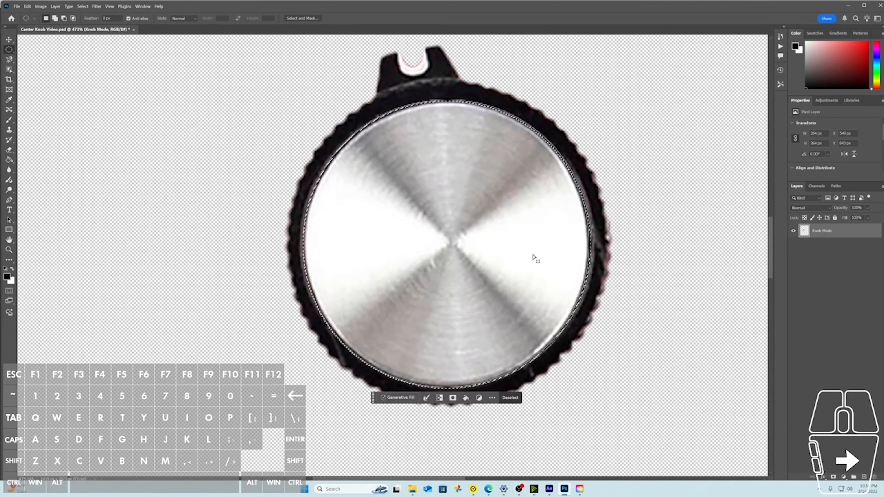
- Start a free transform on the selected knob face and toggle the reference point off and on to show its centre
key(ctrl+t)
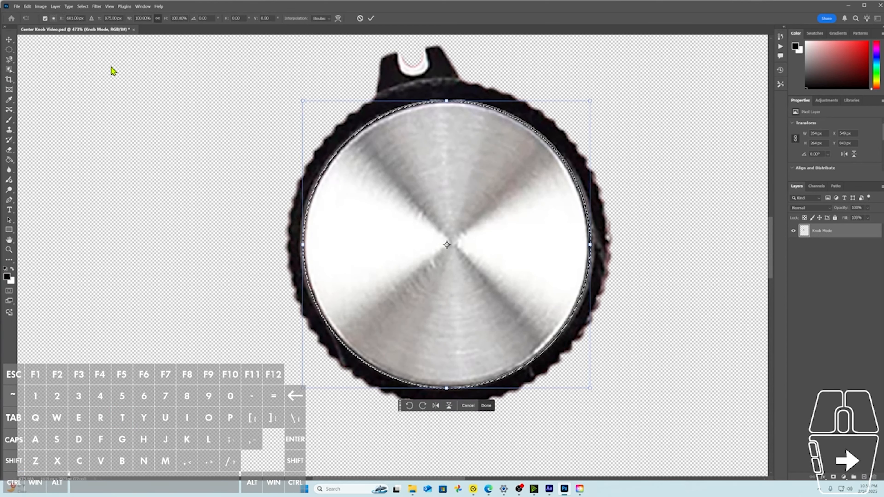
click(45, 19)
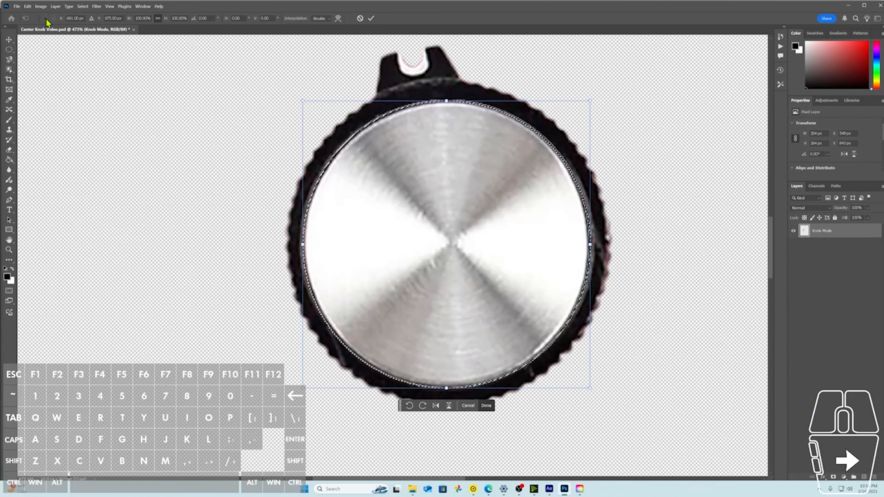
click(46, 20)
click(46, 19)
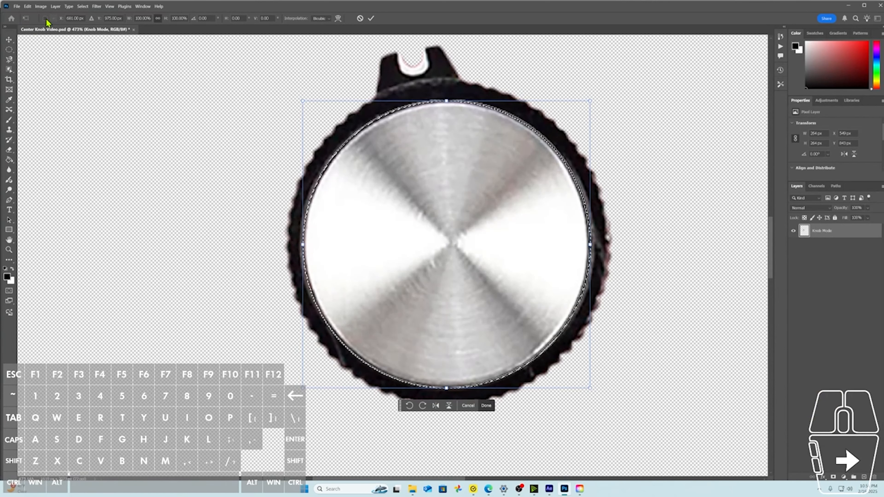
click(45, 19)
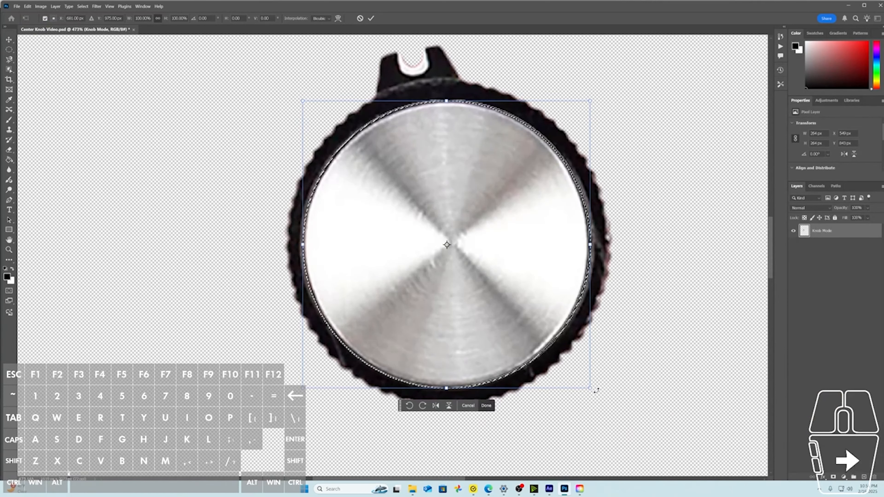
- Try rotating the knob face about its reference point by about 64° and about -19°, undoing each rotation
drag(596, 391, 392, 387)
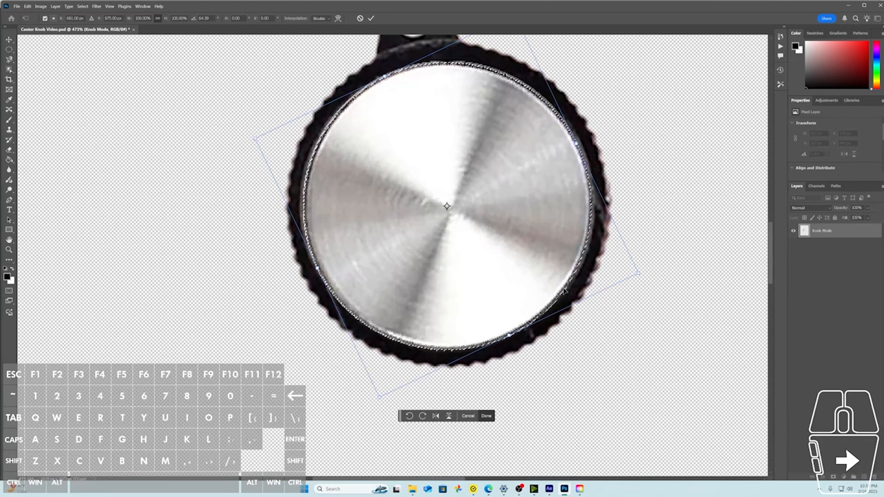
key(ctrl+z)
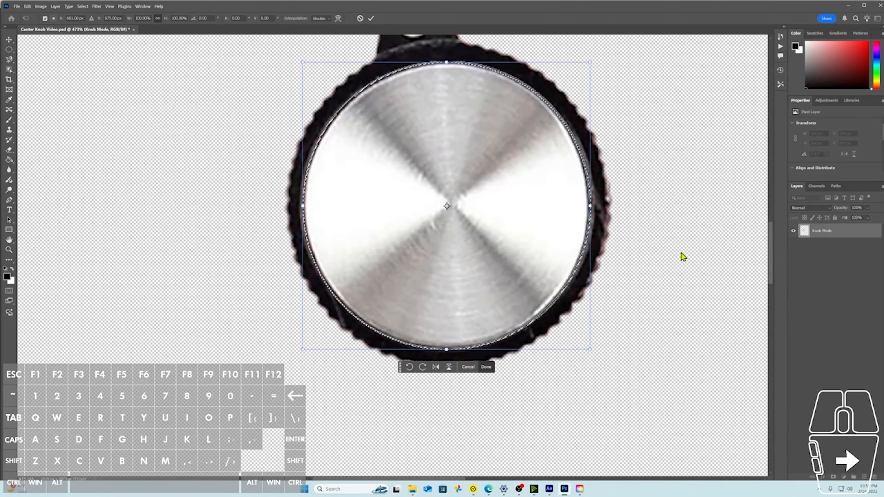
scroll(625, 285, up, 3)
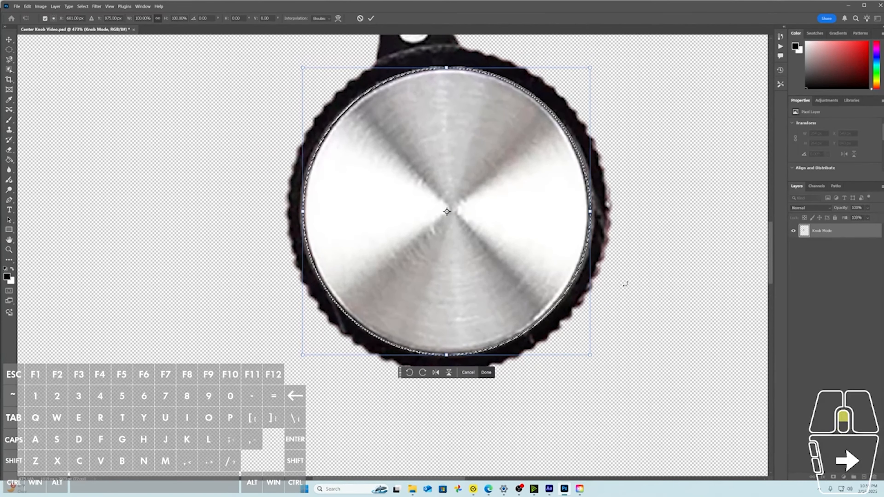
scroll(626, 284, up, 1)
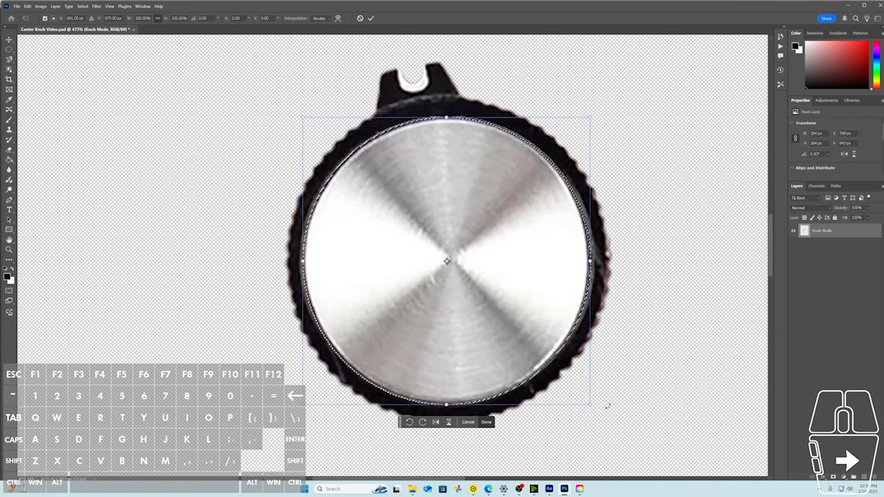
drag(606, 405, 600, 293)
scroll(625, 340, down, 3)
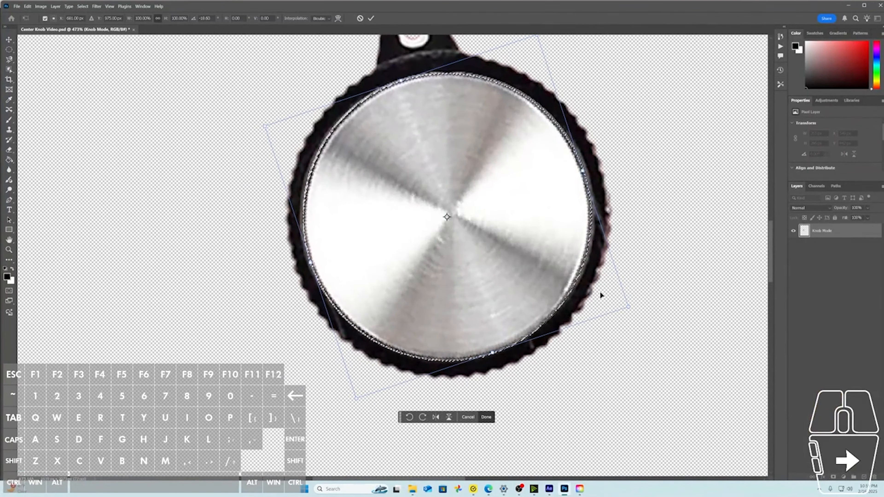
key(ctrl+z)
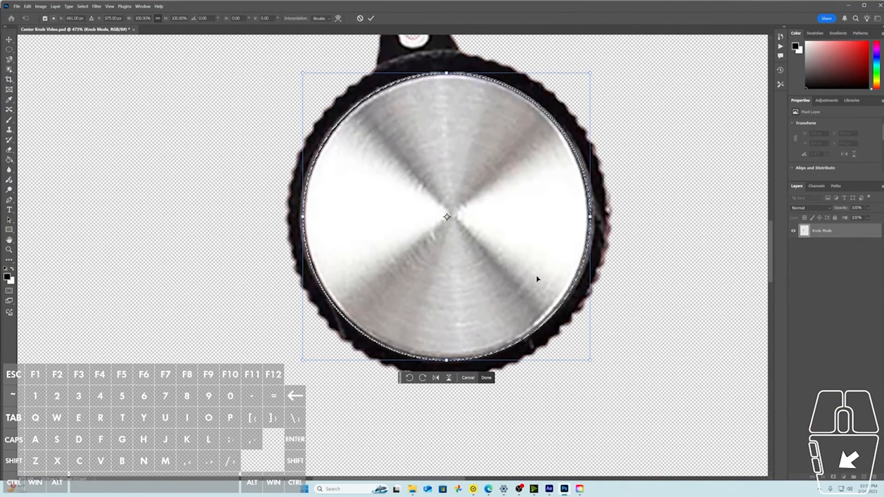
- Examine at pixel level where the reference point sits on the knob face, and cancel the free transform
scroll(440, 225, up, 1)
scroll(440, 225, up, 5)
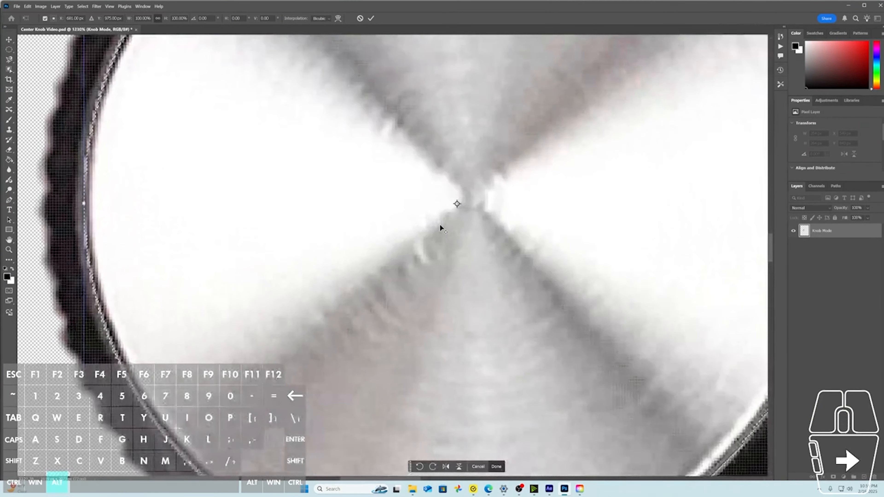
scroll(472, 201, up, 7)
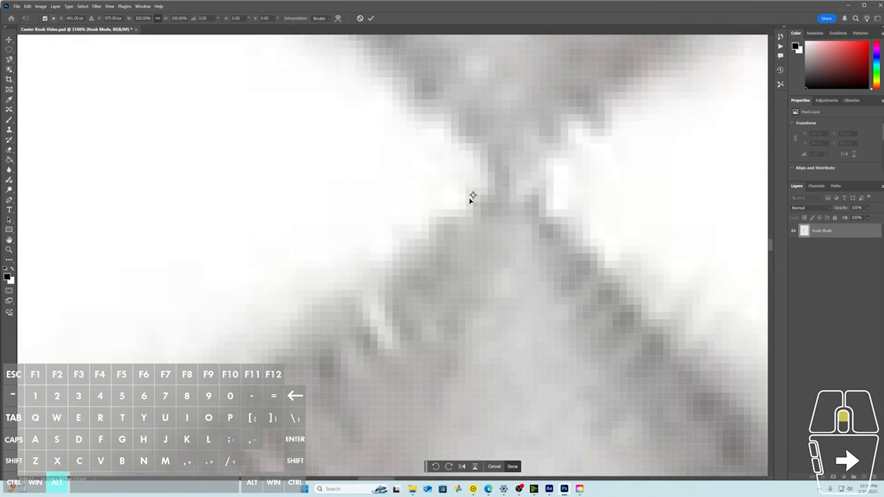
scroll(470, 201, up, 1)
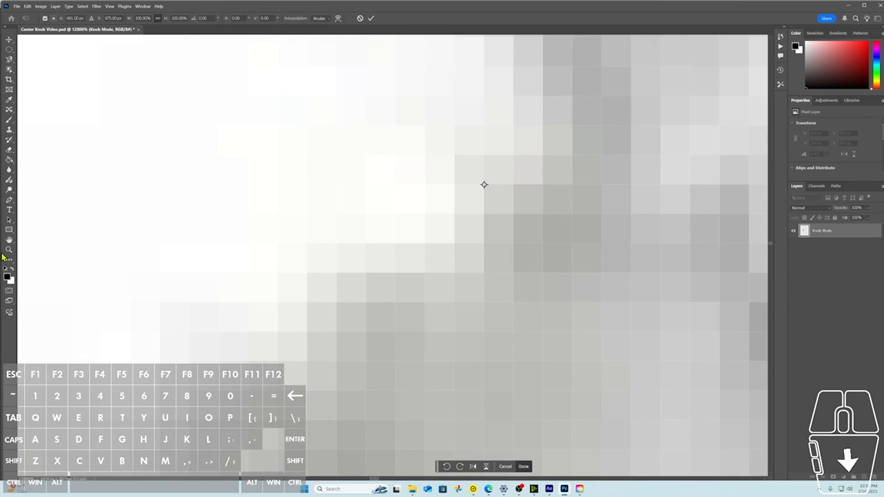
click(7, 280)
key(Escape)
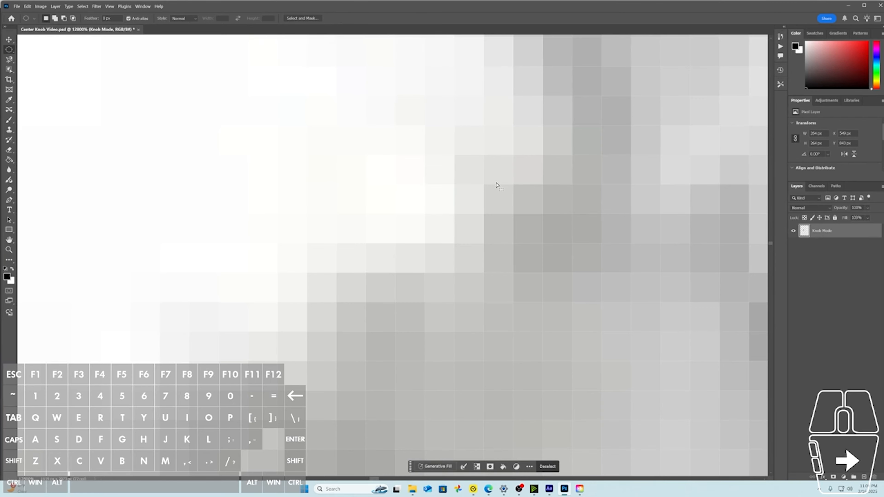
- Paint a single black pixel with the Brush at the reference-point location in the middle of the knob face and check its placement
key(b)
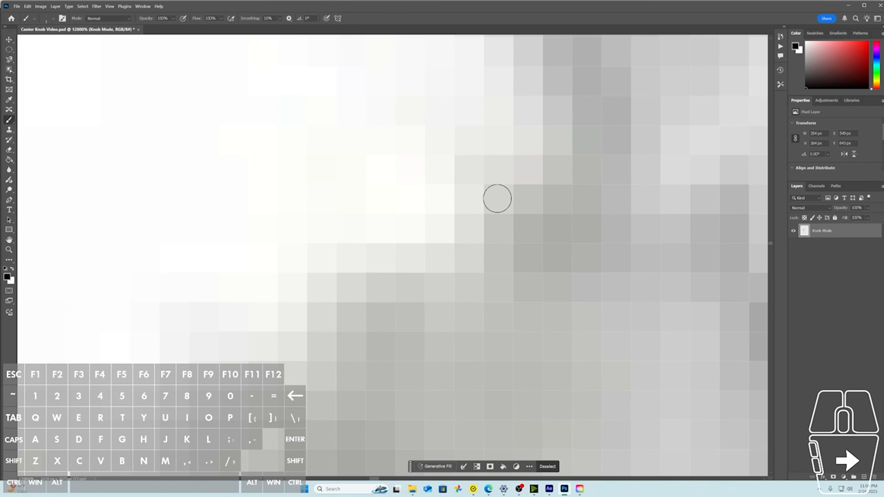
click(497, 198)
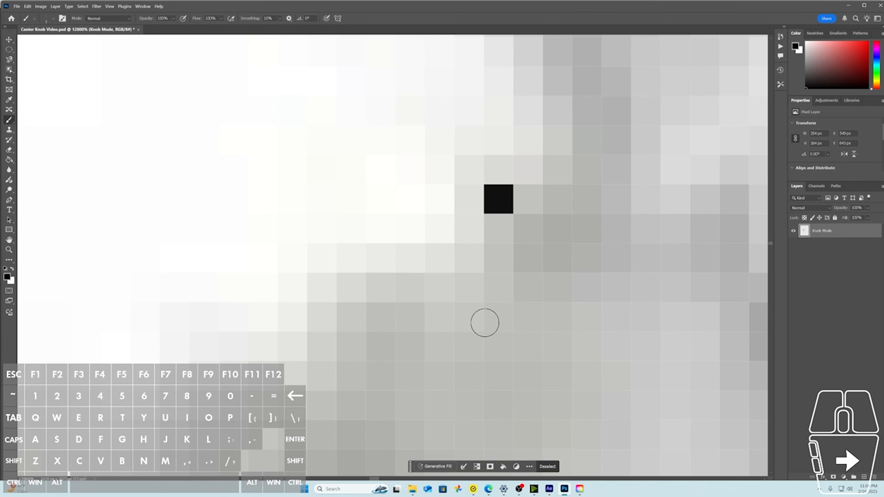
scroll(488, 270, down, 10)
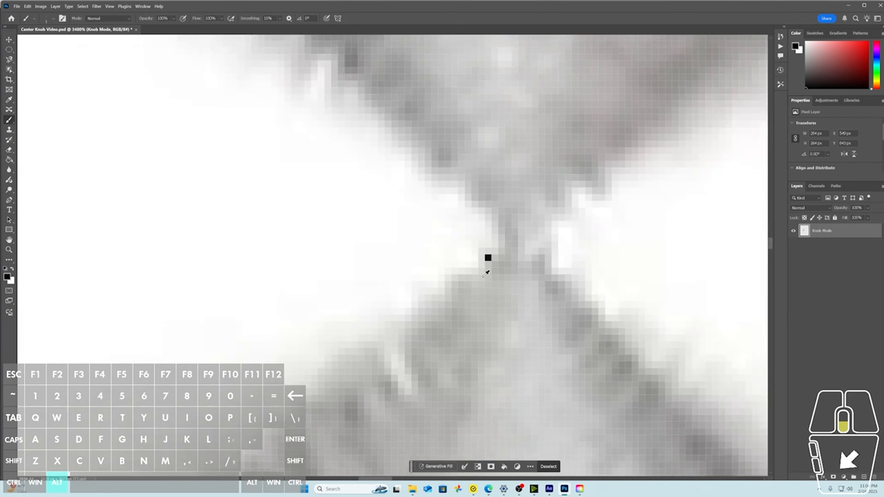
scroll(484, 273, down, 5)
scroll(479, 271, up, 10)
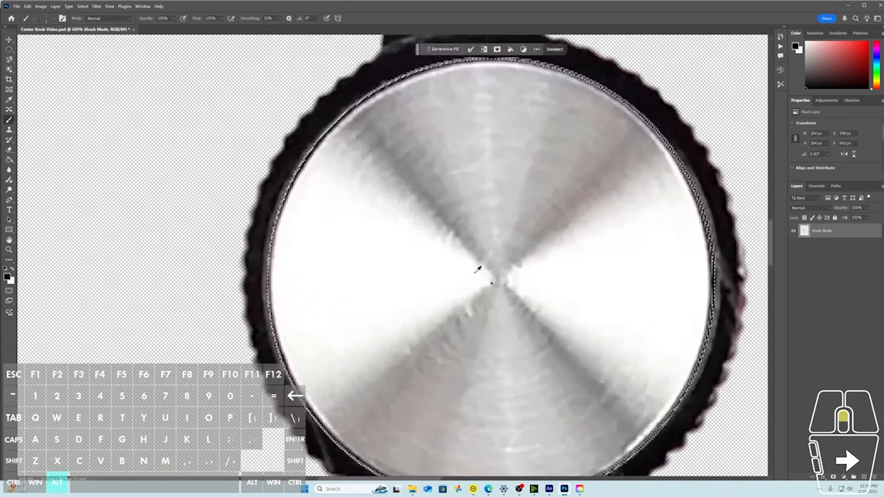
scroll(515, 311, up, 3)
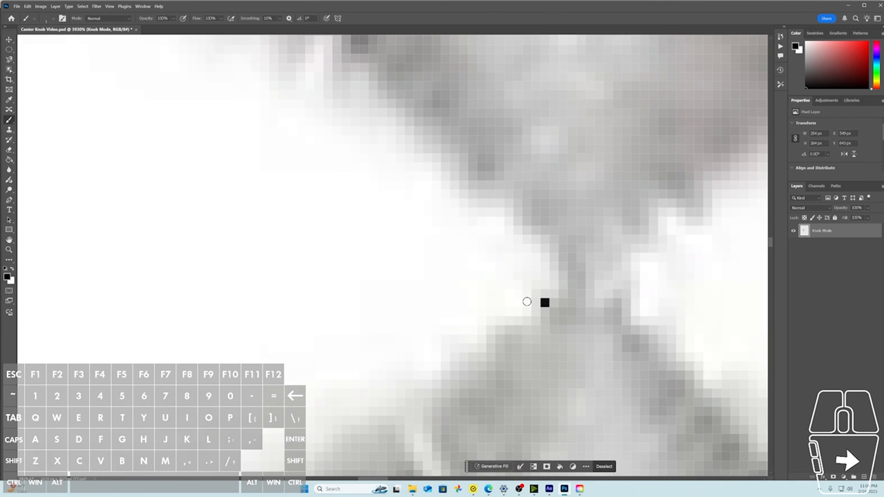
scroll(544, 304, up, 3)
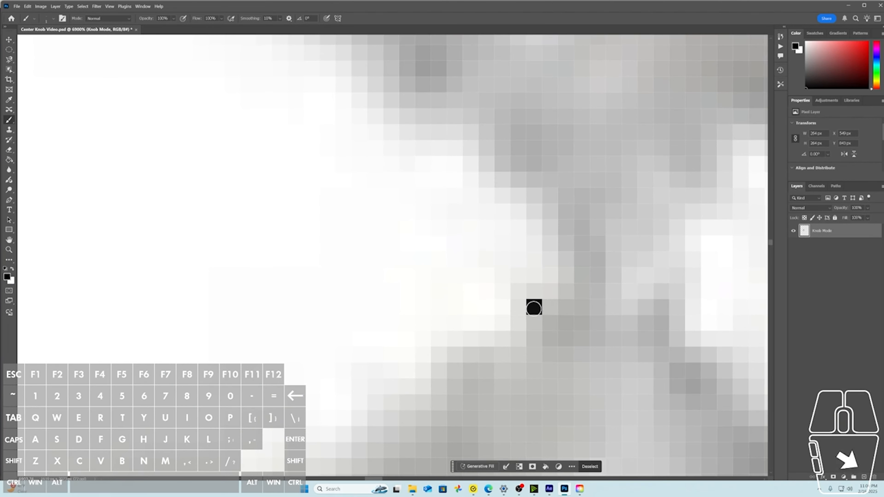
scroll(437, 254, down, 8)
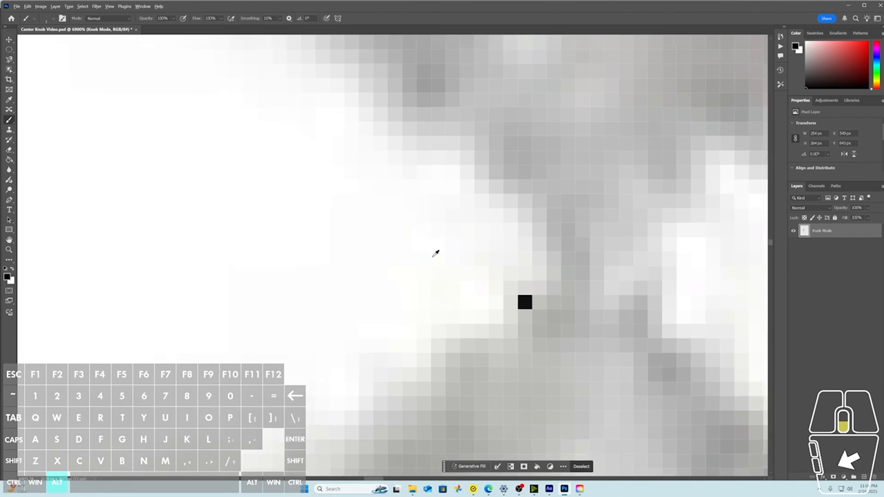
scroll(435, 257, down, 3)
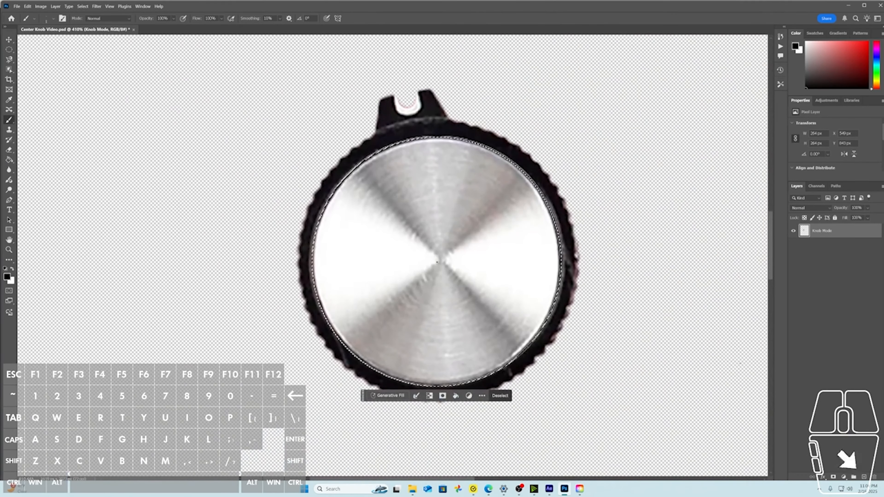
- Export the marked knob as a PNG, replacing the existing file "Center Knob Video_video example.png"
click(16, 6)
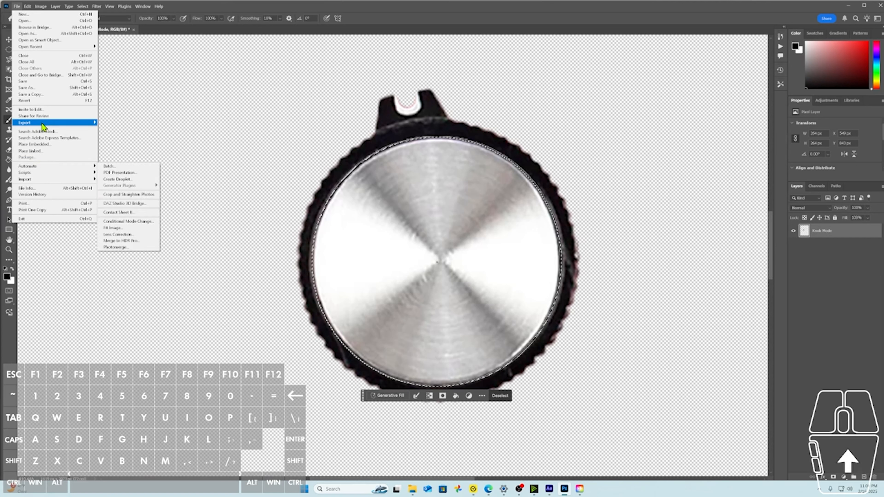
mouse_move(47, 123)
click(120, 124)
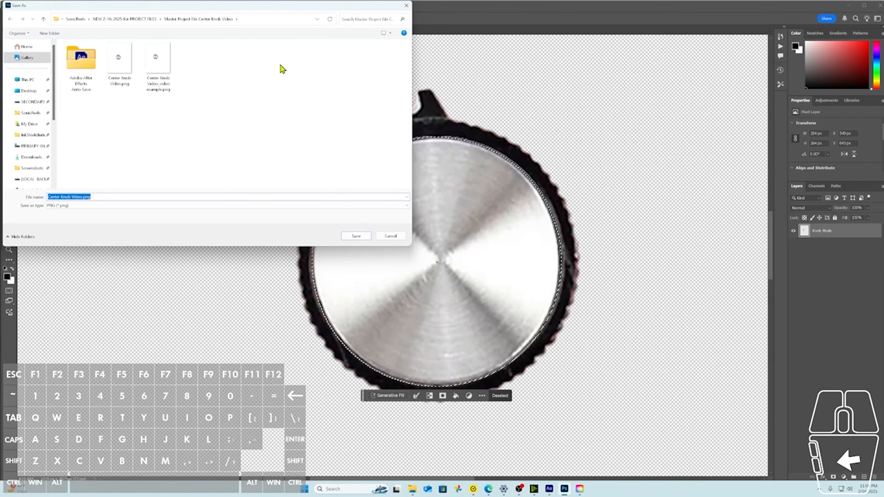
double_click(162, 61)
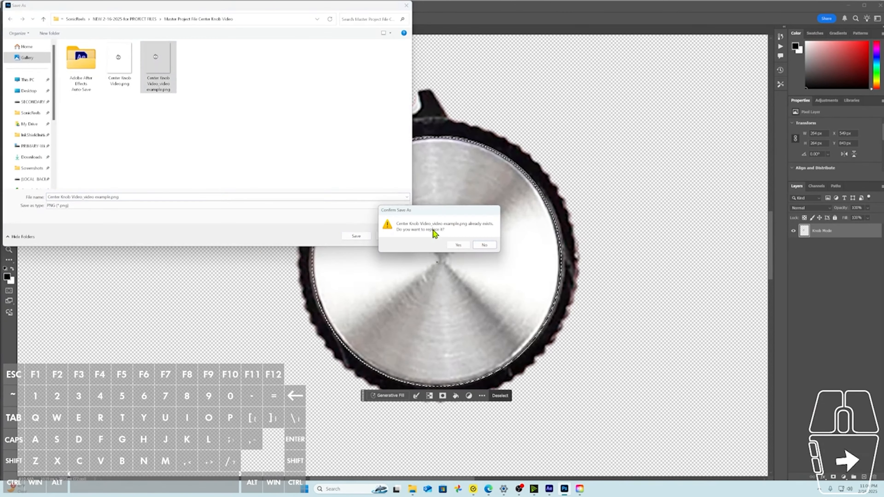
click(458, 245)
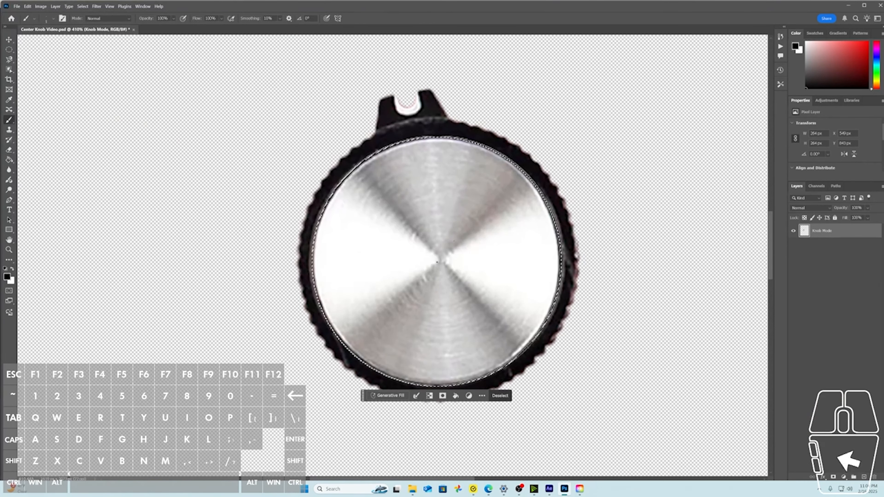
- Switch to After Effects and delete all three knob image layers from the Astral Destiny composition
click(550, 489)
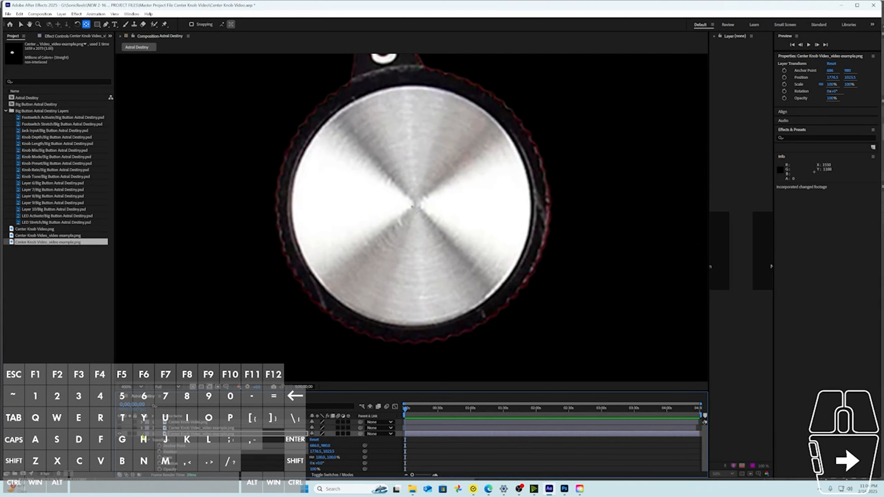
click(177, 435)
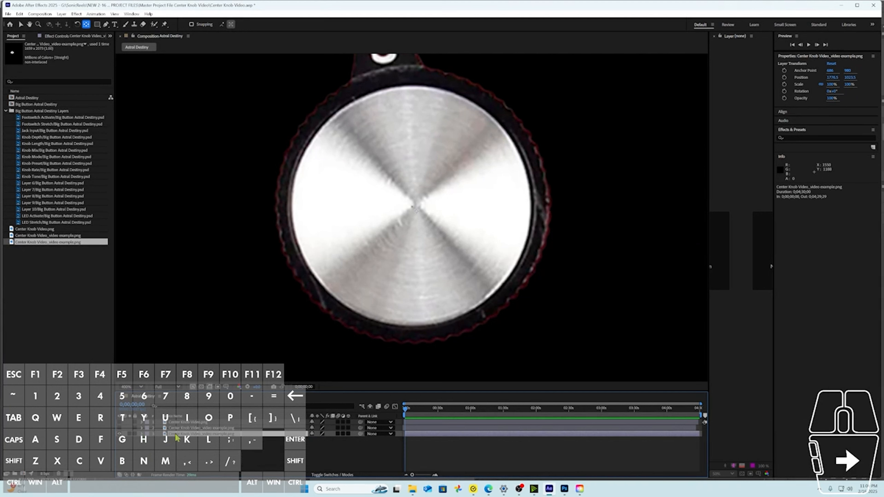
key(Delete)
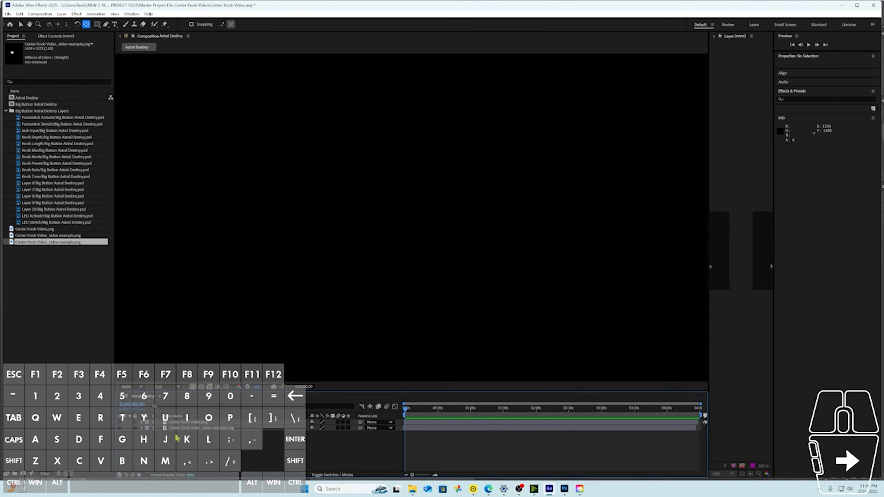
drag(175, 433, 178, 423)
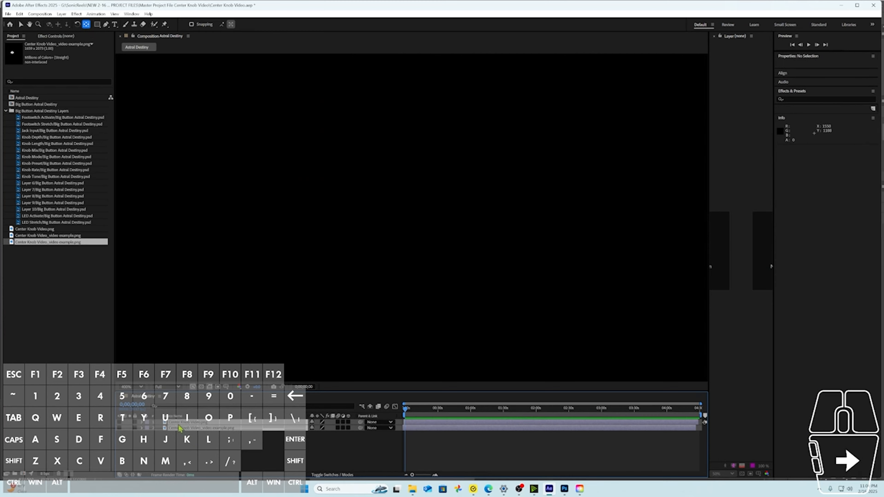
key(Return)
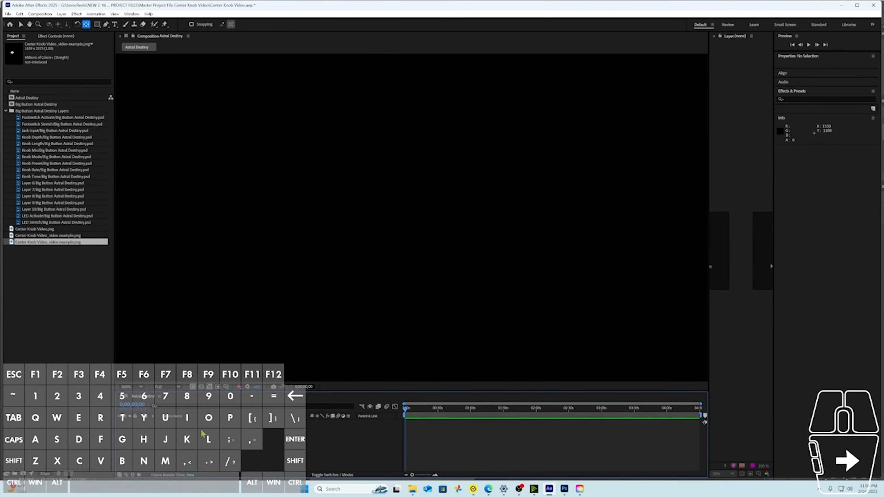
- Import the newly exported "Center Knob Video_video example.png" into the project
click(5, 15)
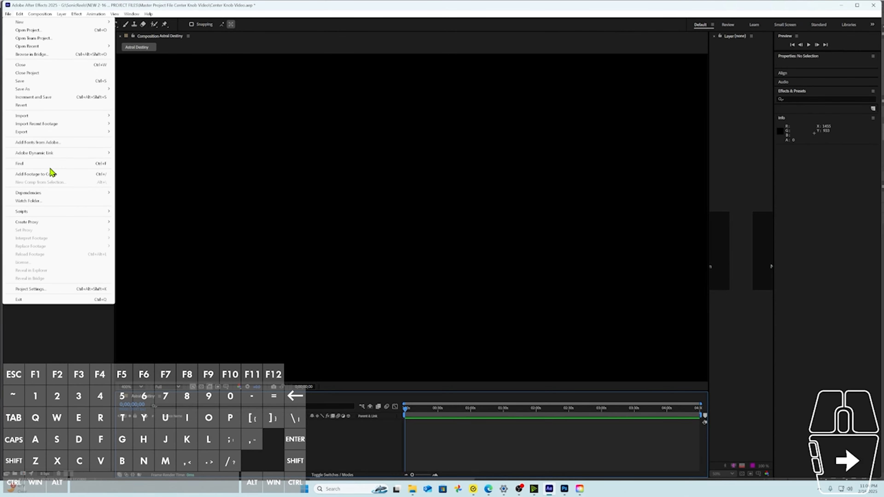
mouse_move(41, 116)
click(151, 119)
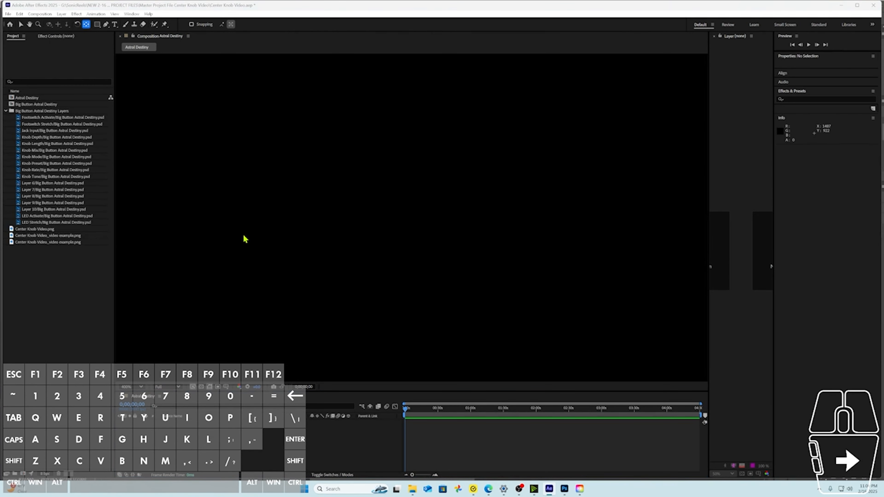
double_click(287, 80)
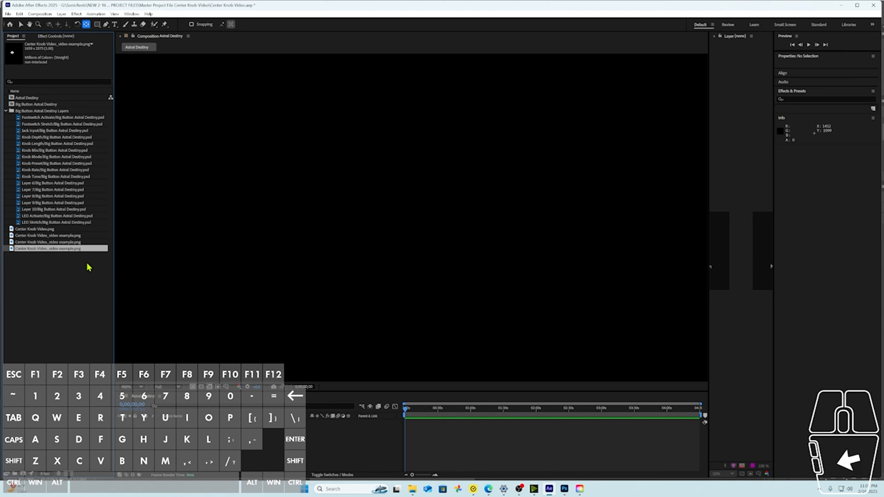
- Add the newly imported knob PNG to the Astral Destiny timeline as a layer and expand its properties
drag(44, 249, 247, 450)
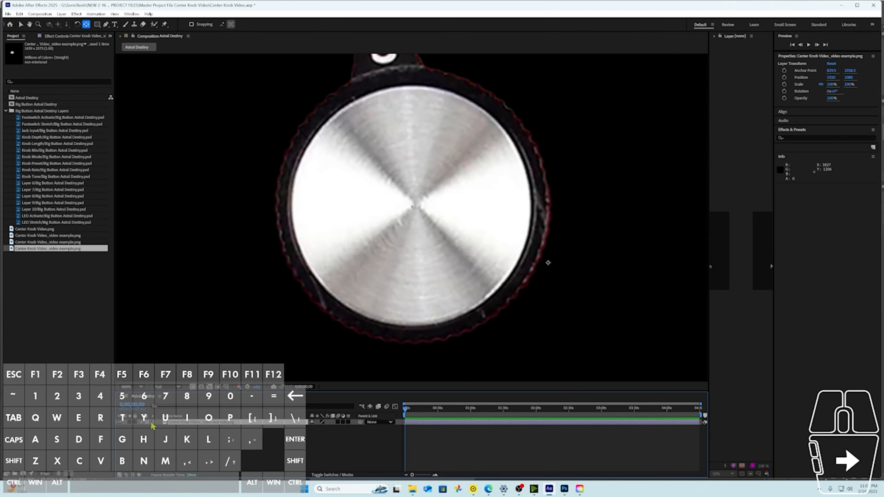
click(143, 423)
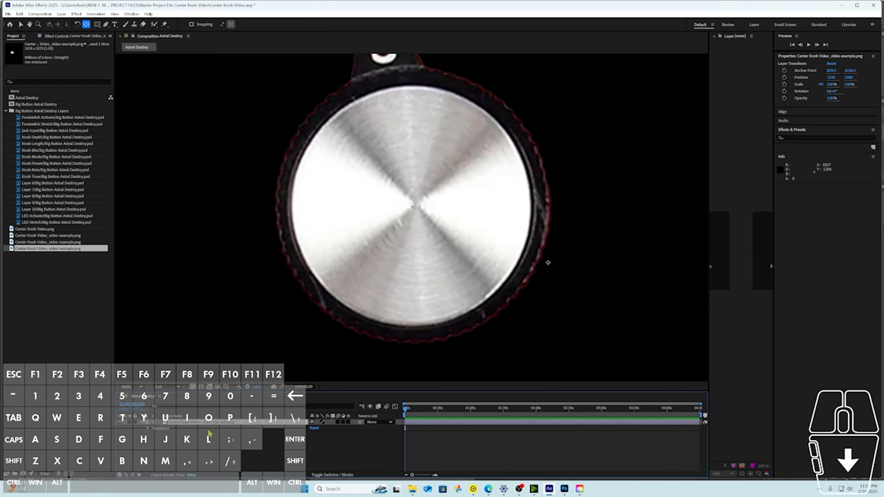